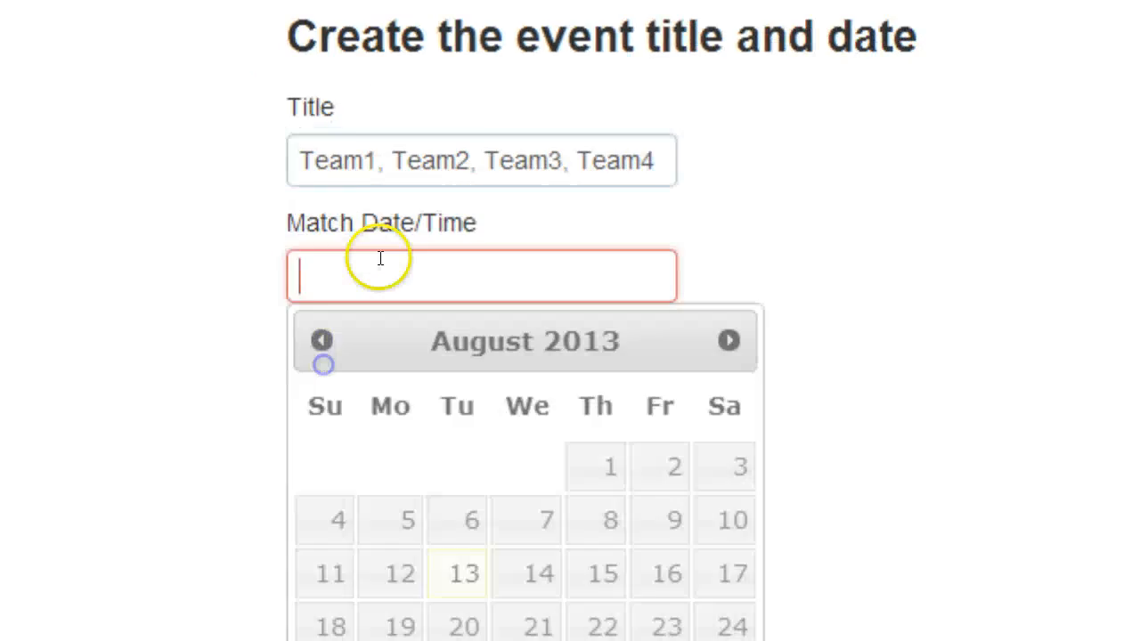
Set the match date and time to 08/15/2013 16:30 and continue to step 2 of the event
{"action": "left_click", "coordinate": [585, 328]}
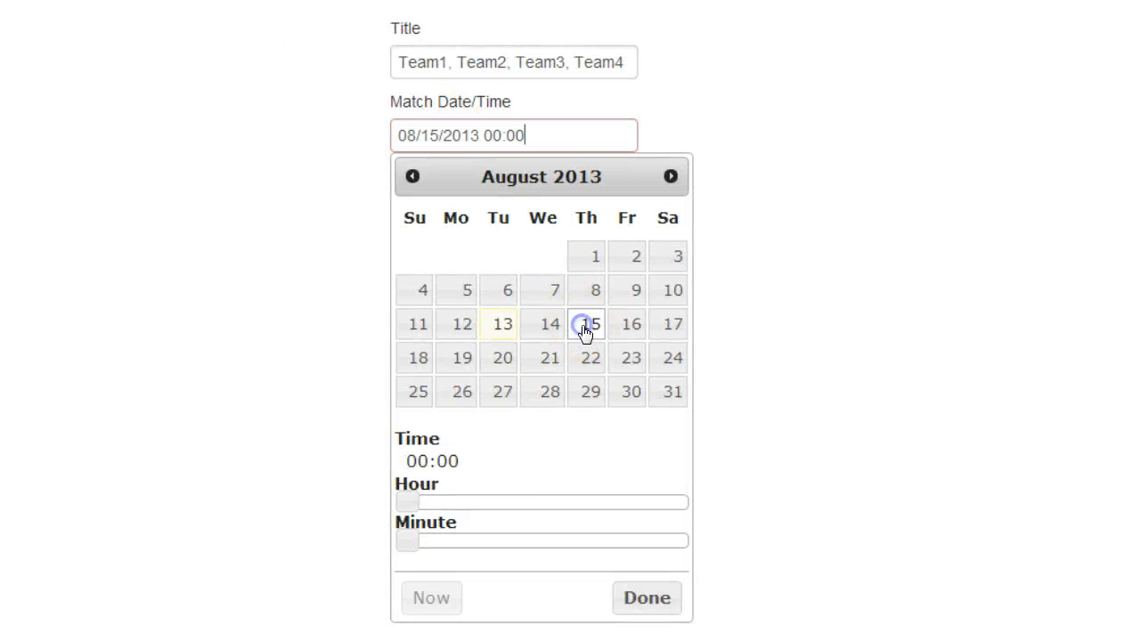
{"action": "left_click", "coordinate": [600, 503]}
{"action": "left_click", "coordinate": [540, 539]}
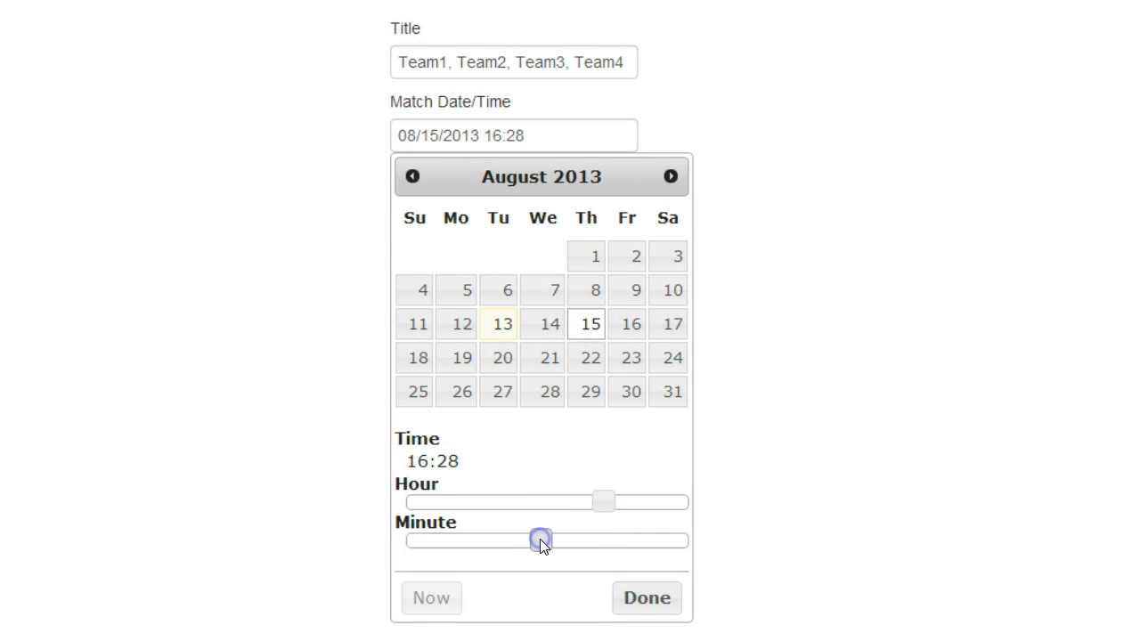
{"action": "left_click_drag", "start_coordinate": [537, 536], "coordinate": [548, 539]}
{"action": "left_click", "coordinate": [645, 597]}
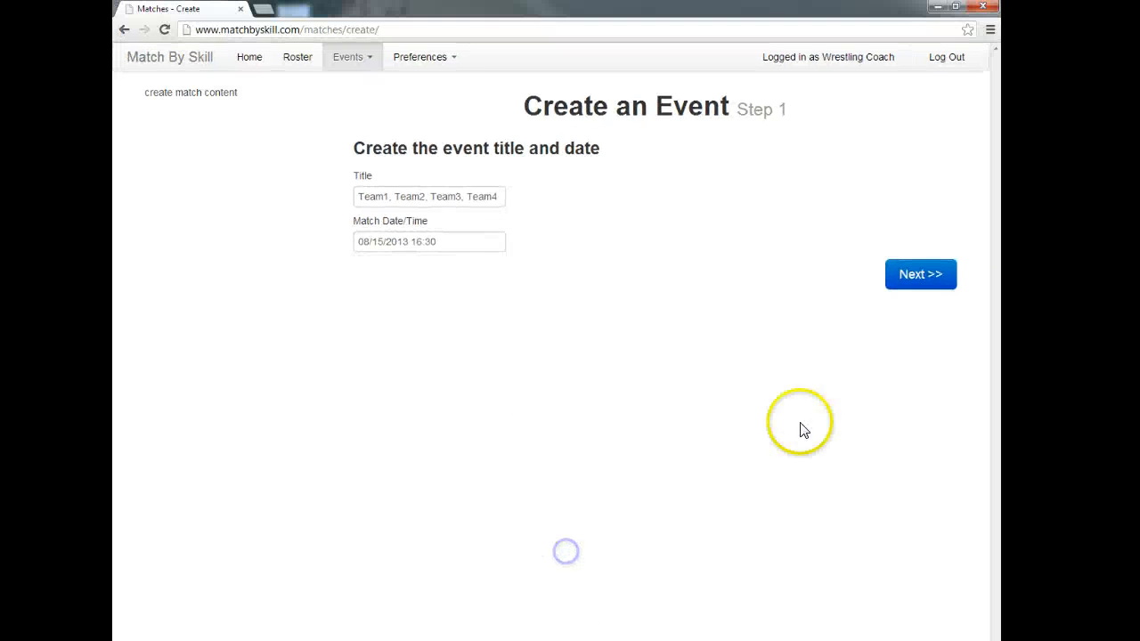
{"action": "left_click", "coordinate": [923, 274]}
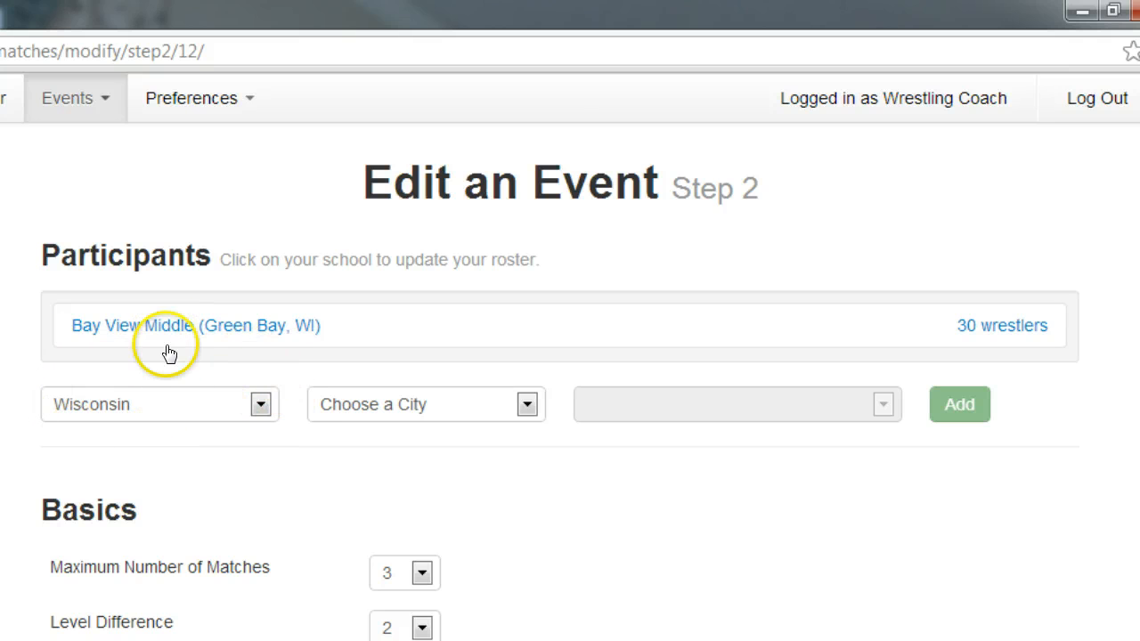
Add Franklin Middle from Green Bay, Wisconsin as a participant and send its coach the roster request
{"action": "left_click", "coordinate": [372, 408]}
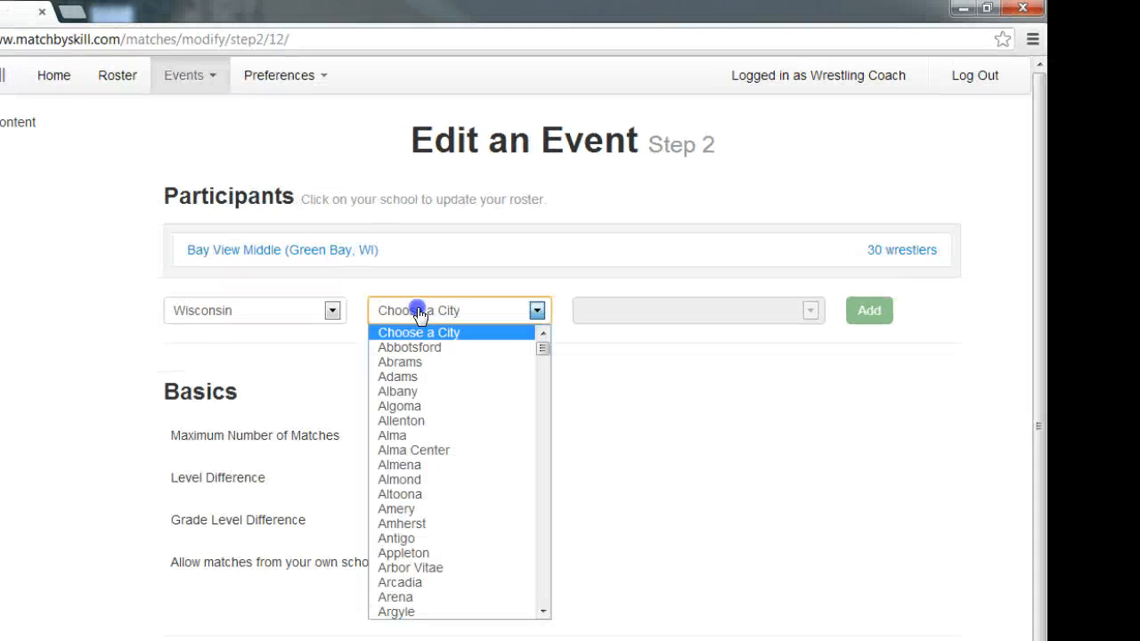
{"action": "type", "text": "g"}
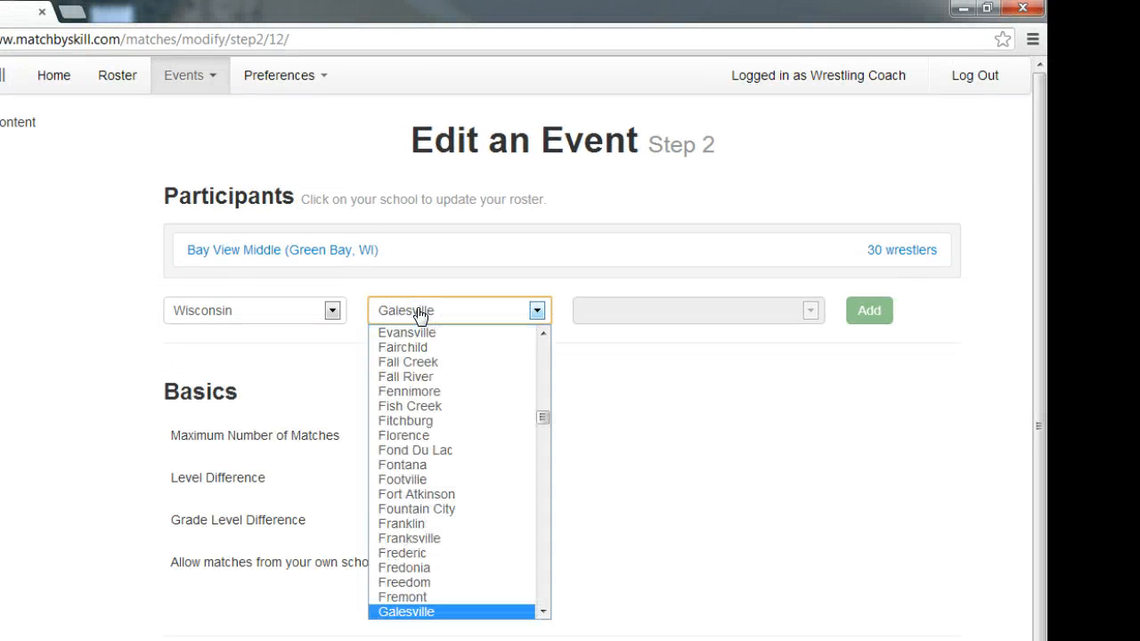
{"action": "type", "text": "reen Bay"}
{"action": "key", "text": "Return"}
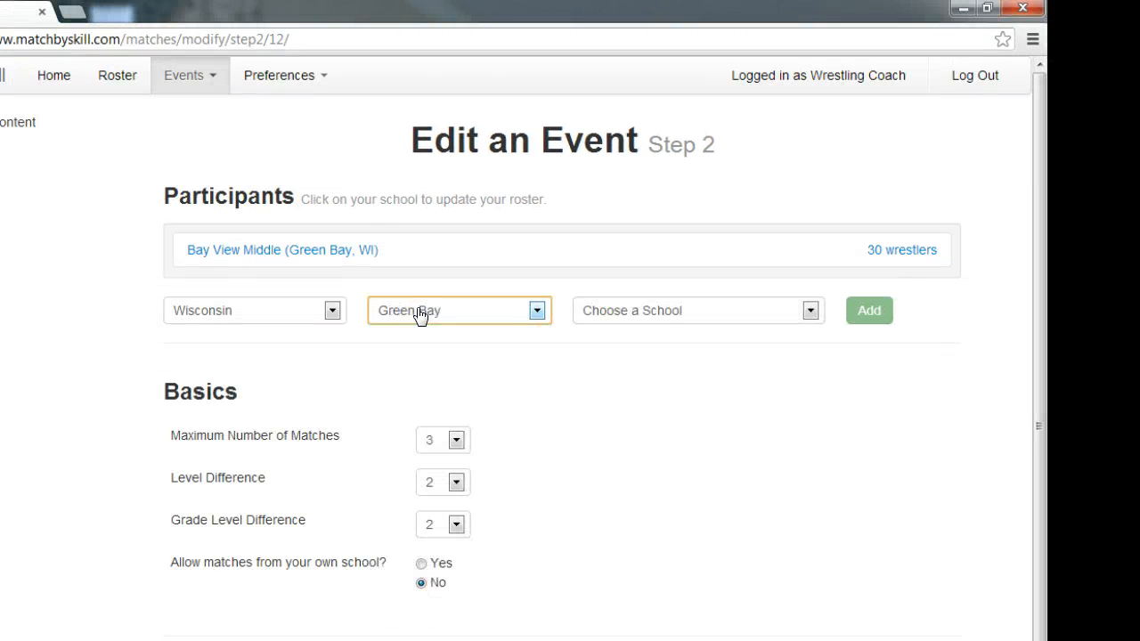
{"action": "left_click", "coordinate": [657, 314]}
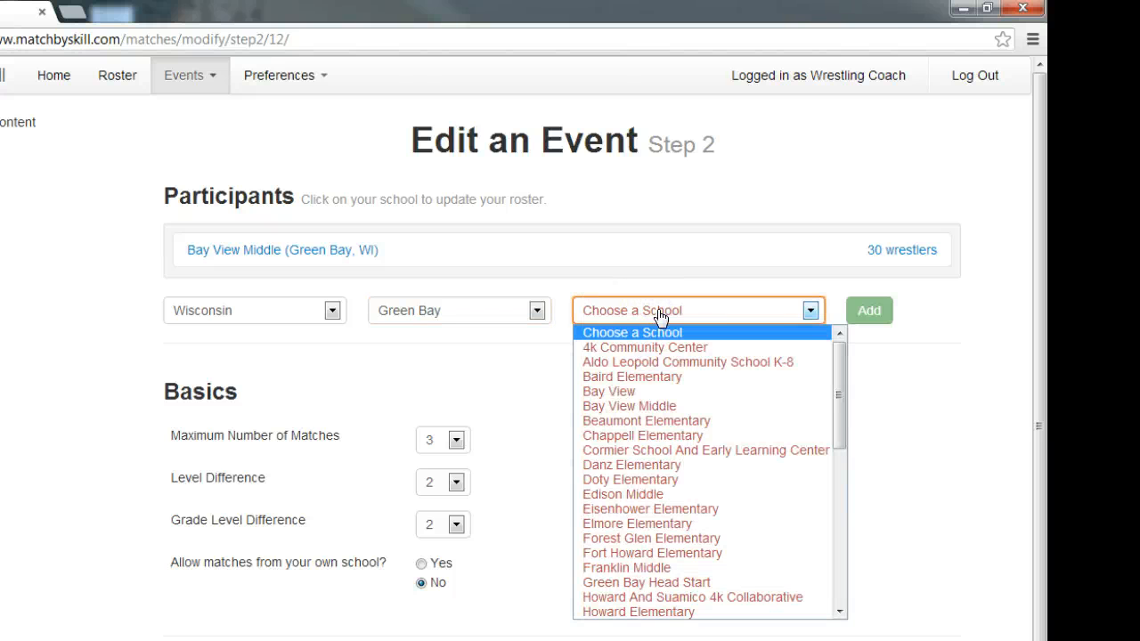
{"action": "type", "text": "fr"}
{"action": "left_click", "coordinate": [799, 312]}
{"action": "left_click", "coordinate": [870, 312]}
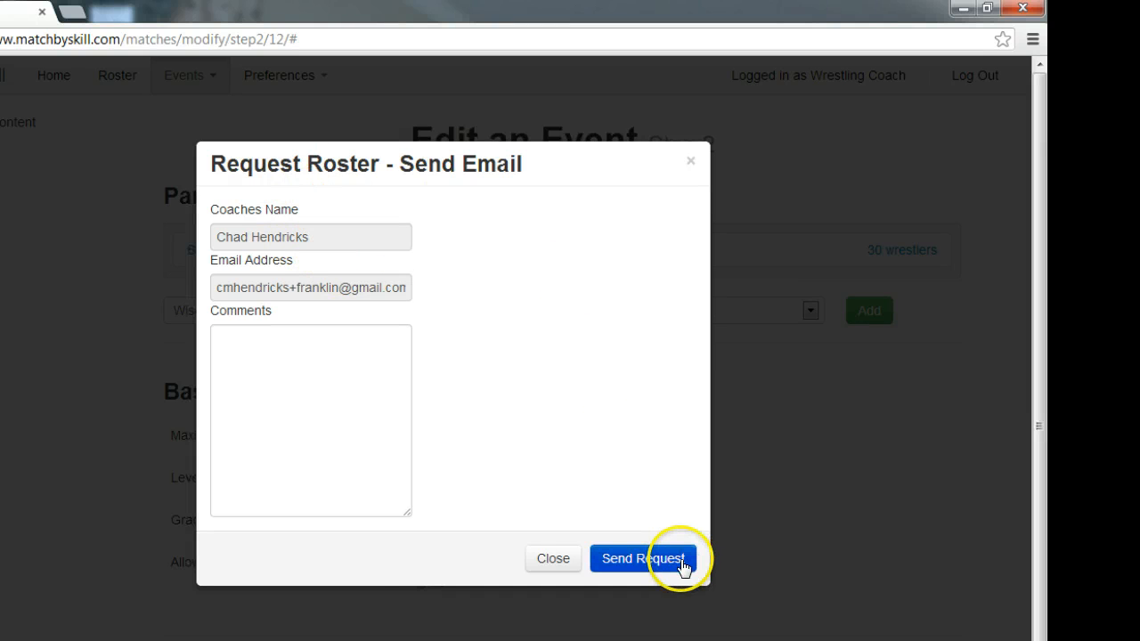
{"action": "left_click", "coordinate": [643, 559]}
Add Washington Middle from Green Bay as a participant and send its coach the roster request
{"action": "left_click", "coordinate": [448, 346]}
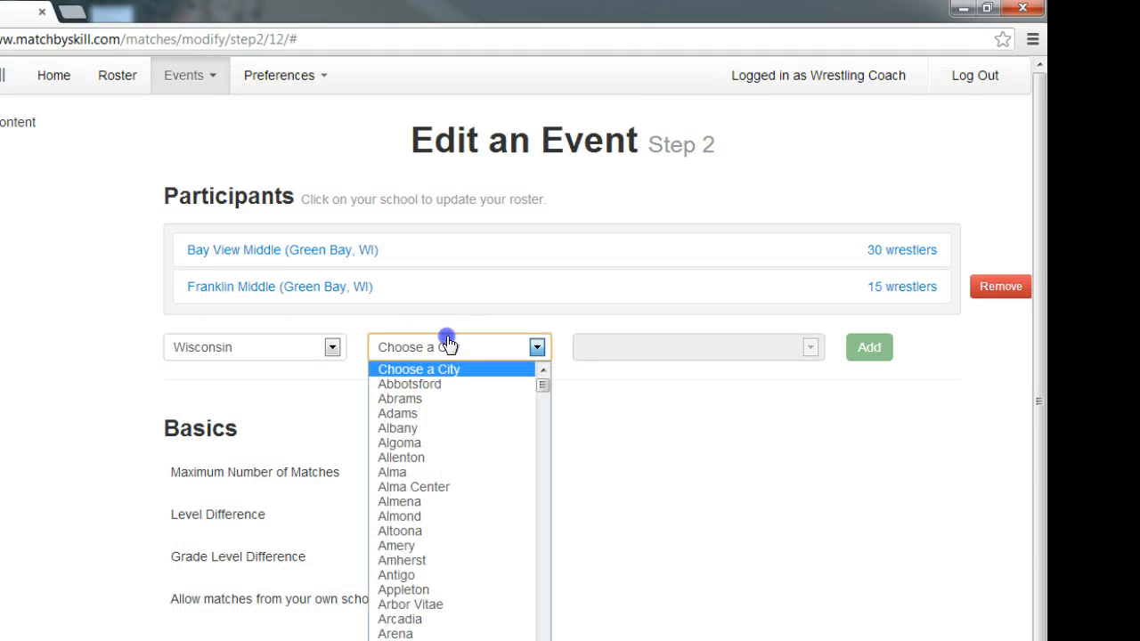
{"action": "type", "text": "gre"}
{"action": "key", "text": "Return"}
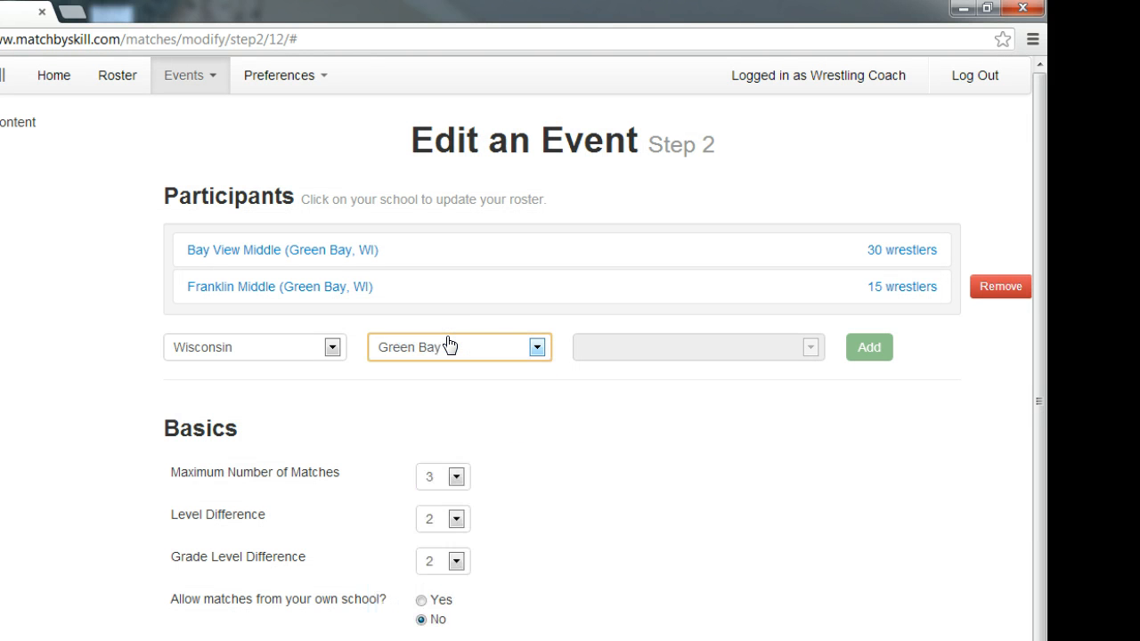
{"action": "key", "text": "Tab"}
{"action": "type", "text": "w"}
{"action": "key", "text": "Tab"}
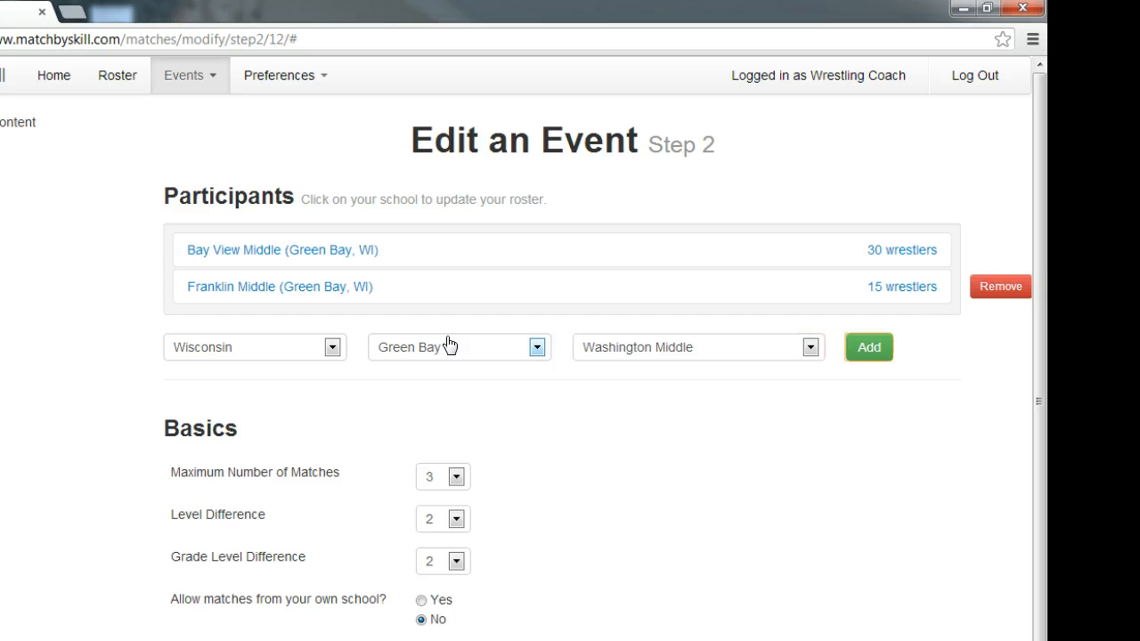
{"action": "left_click", "coordinate": [868, 346]}
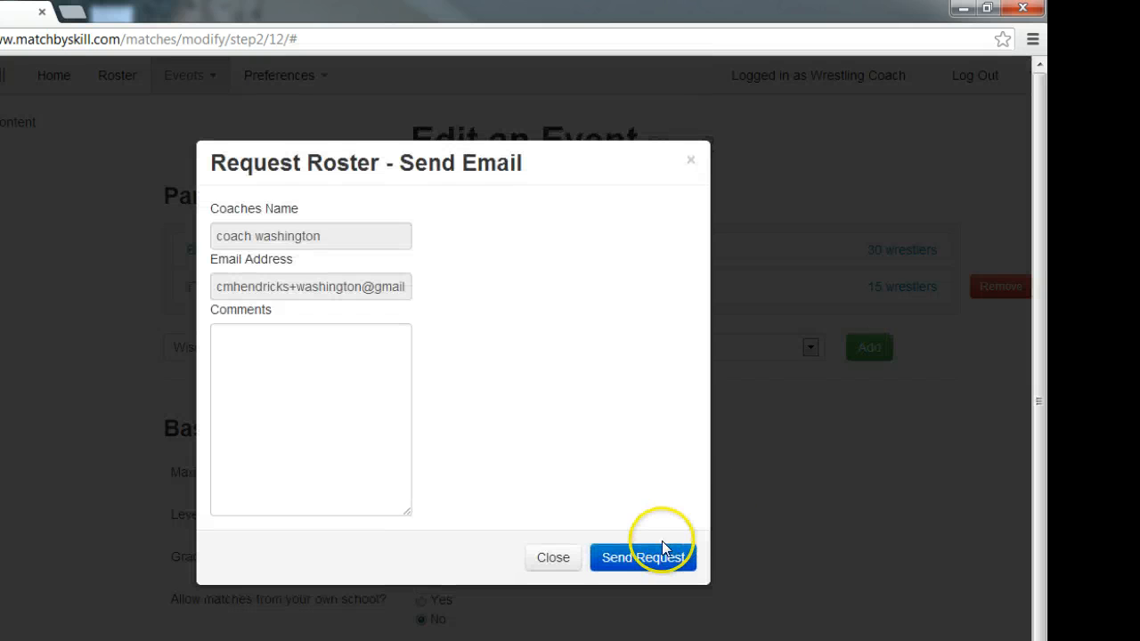
{"action": "left_click", "coordinate": [655, 559]}
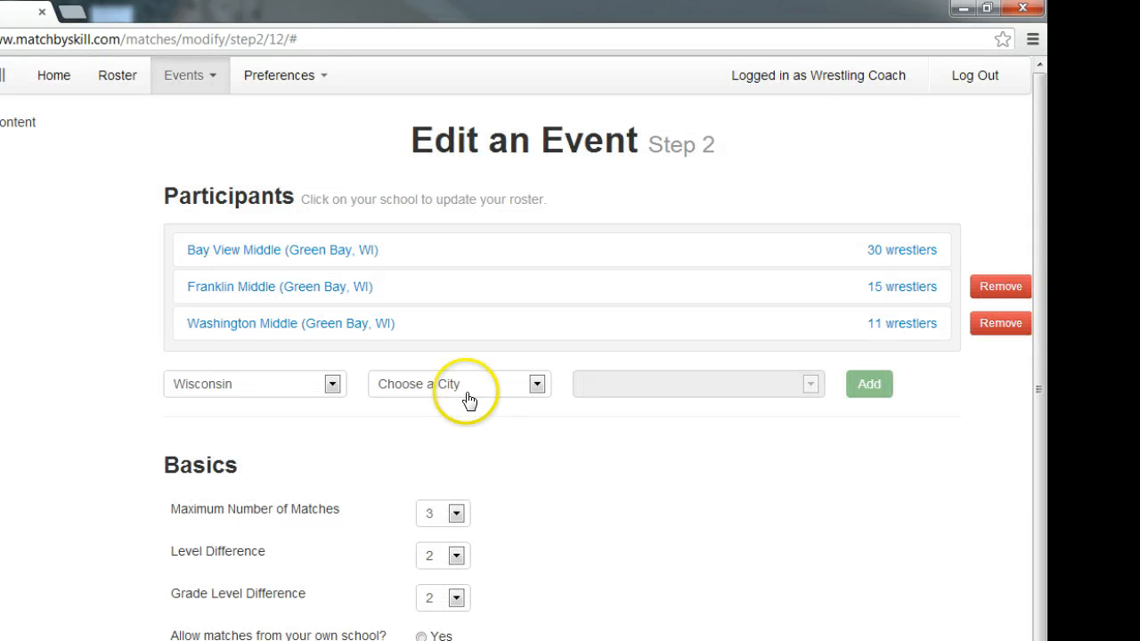
Add Wrightstown Middle from Wrightstown as a participant and send its coach the roster request
{"action": "left_click", "coordinate": [465, 384]}
{"action": "type", "text": "wr"}
{"action": "key", "text": "Return"}
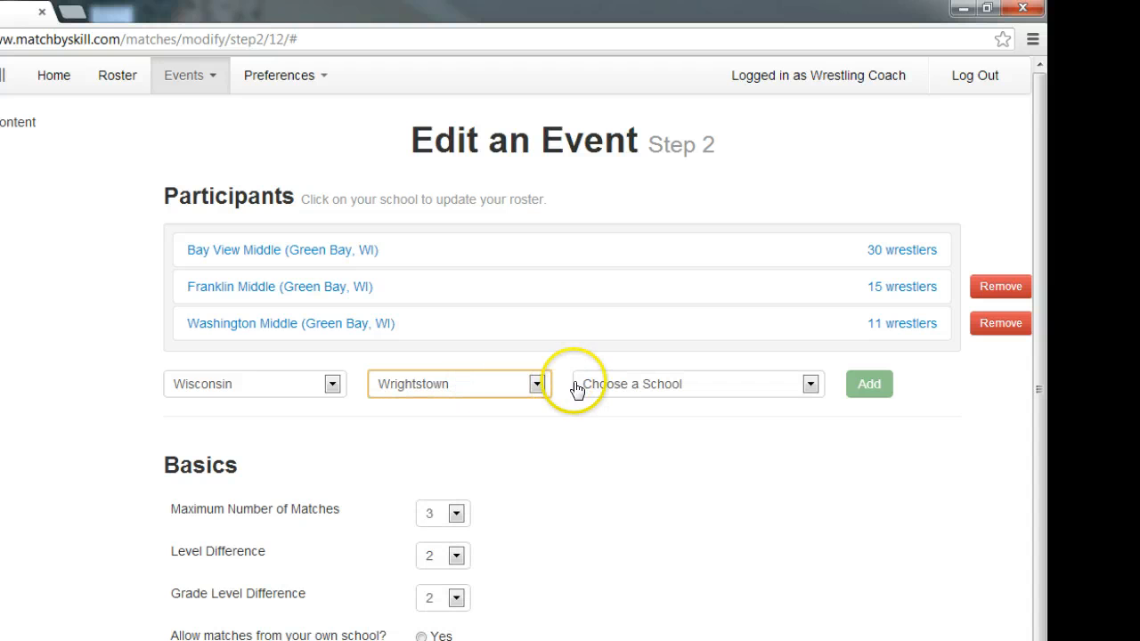
{"action": "left_click", "coordinate": [637, 388]}
{"action": "left_click", "coordinate": [667, 435]}
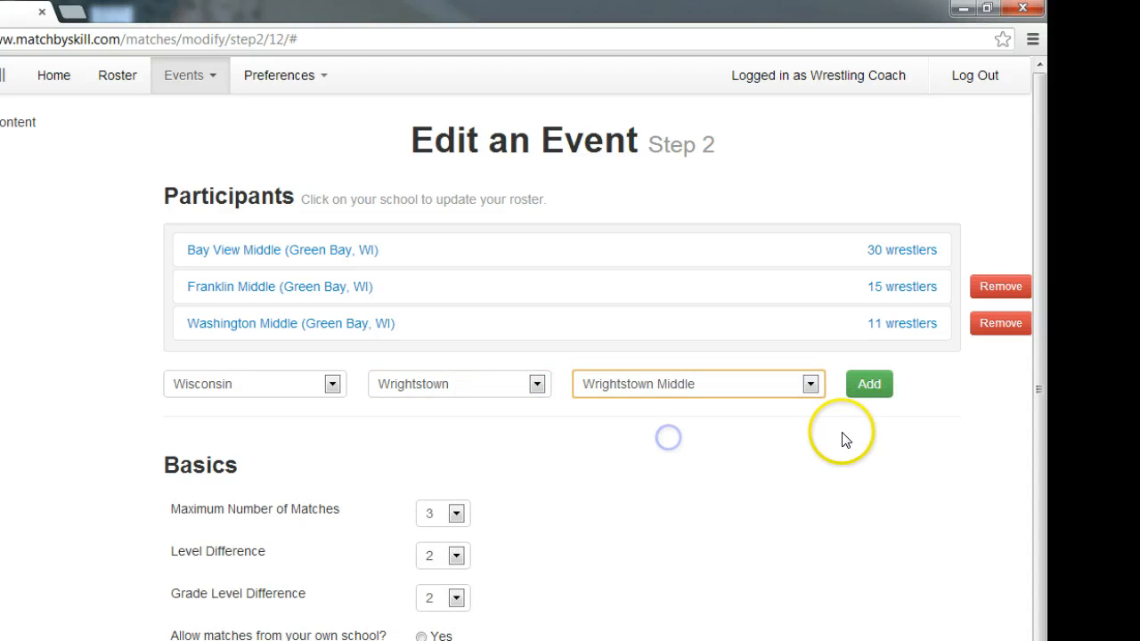
{"action": "left_click", "coordinate": [875, 392]}
{"action": "left_click", "coordinate": [654, 569]}
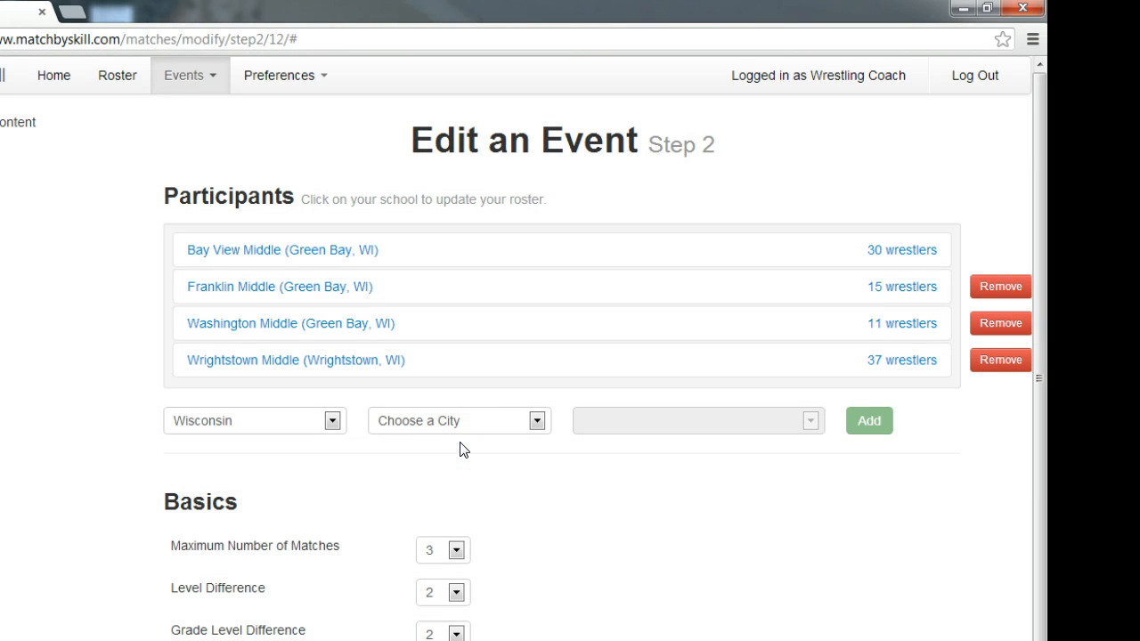
Choose Abbotsford Middle/senior High in Abbotsford as another participant and start its roster request
{"action": "left_click", "coordinate": [458, 432]}
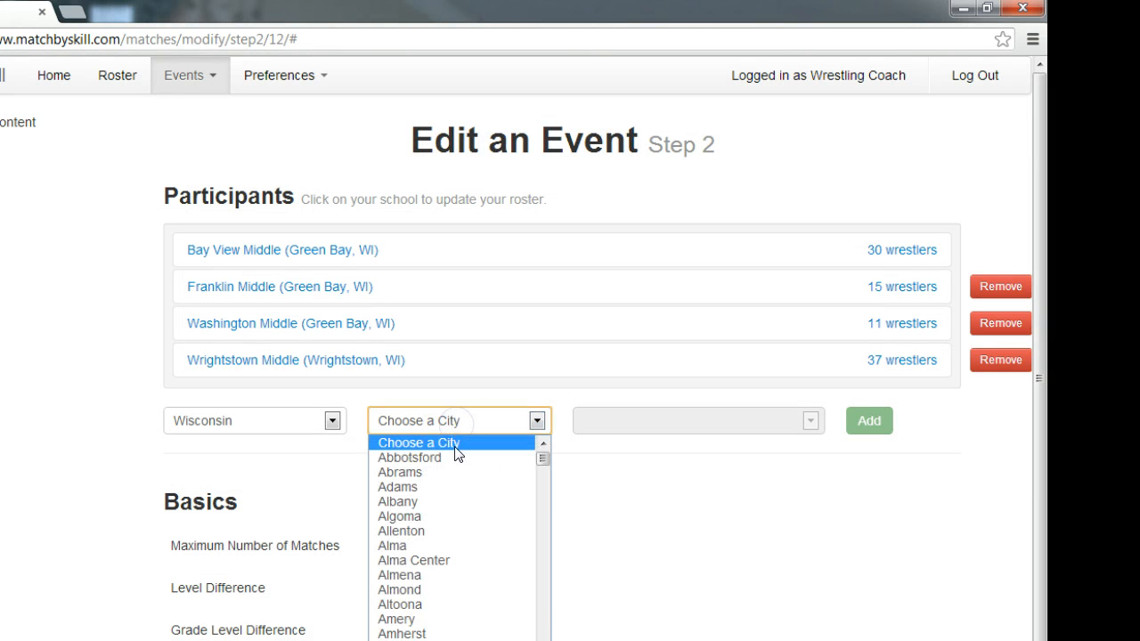
{"action": "left_click", "coordinate": [456, 457]}
{"action": "left_click", "coordinate": [687, 429]}
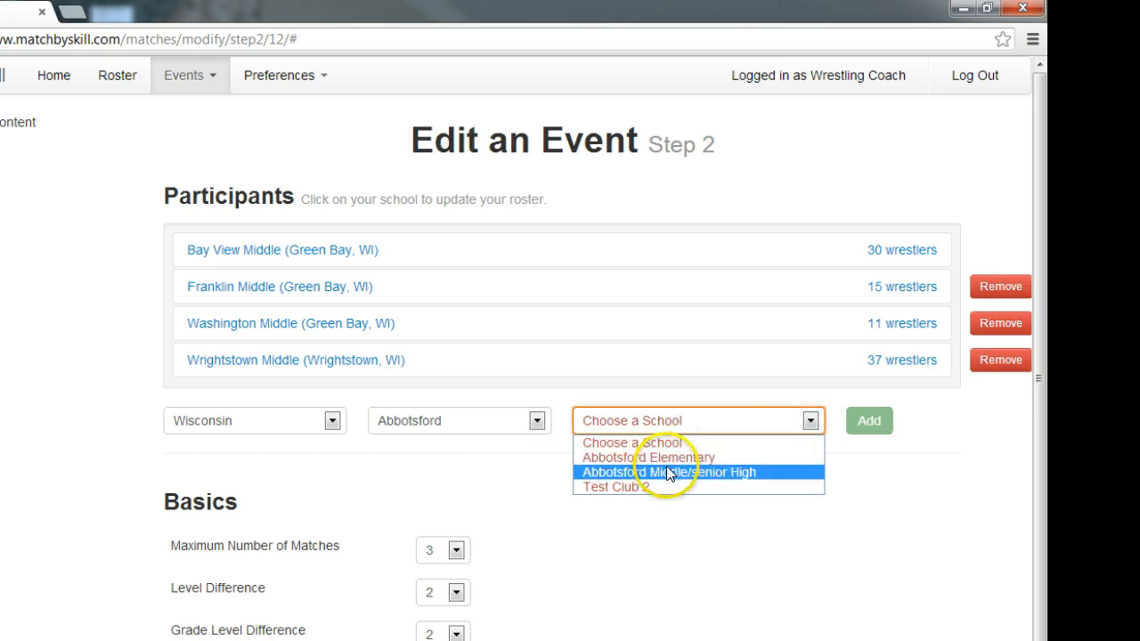
{"action": "left_click", "coordinate": [666, 472]}
{"action": "left_click", "coordinate": [880, 420]}
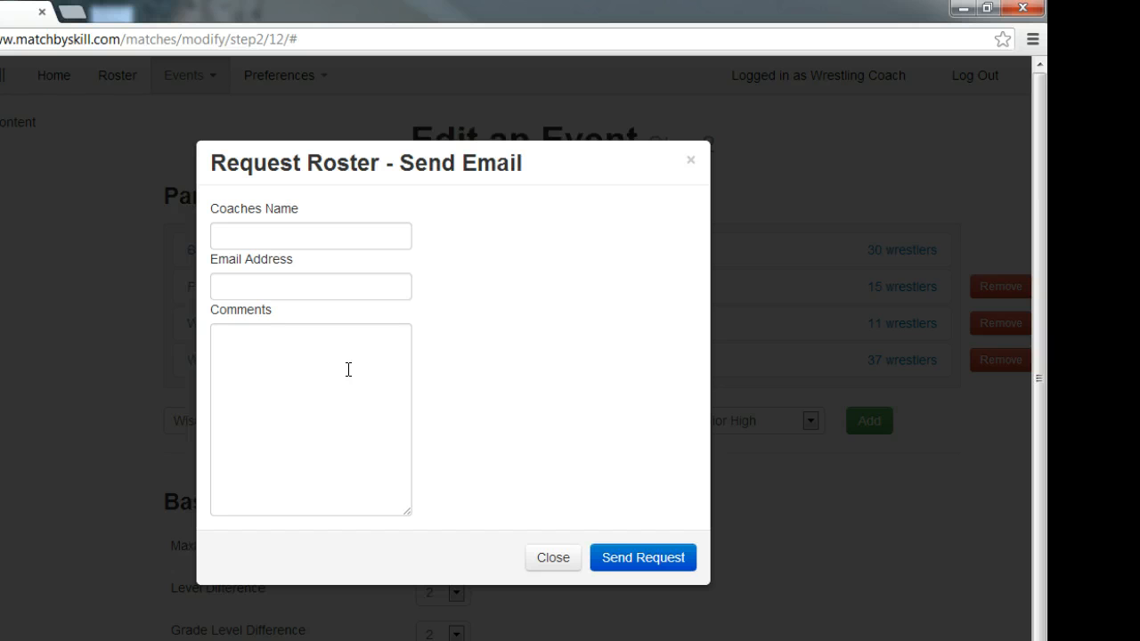
Fill in the coach's name and e-mail address in the roster request and send it without comments
{"action": "left_click", "coordinate": [333, 230]}
{"action": "type", "text": "test"}
{"action": "left_click", "coordinate": [318, 289]}
{"action": "type", "text": "test"}
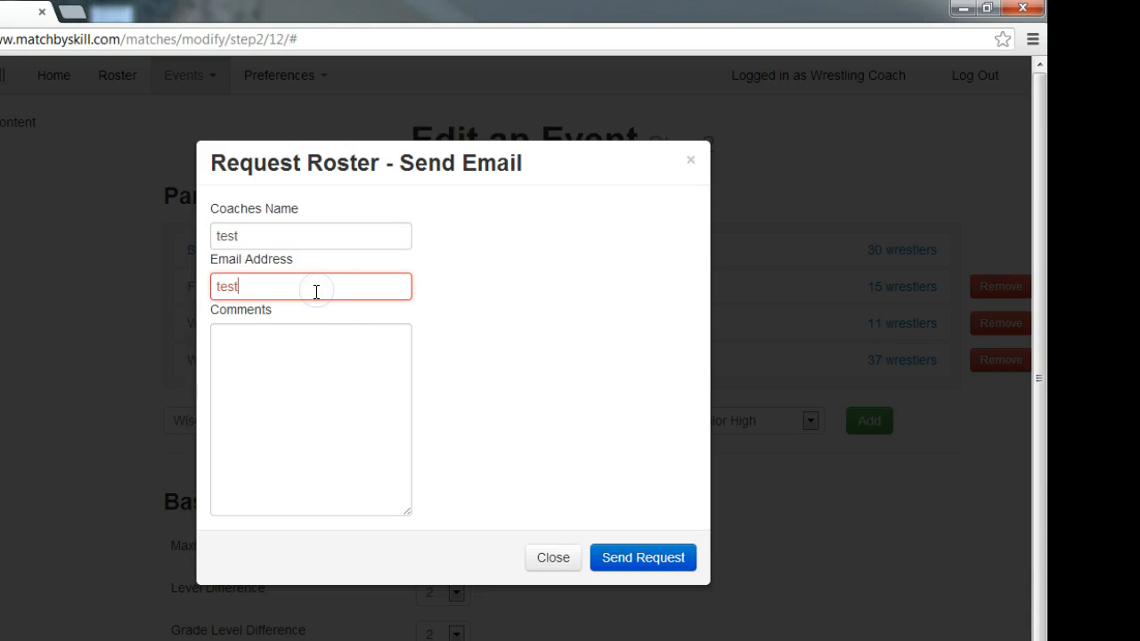
{"action": "type", "text": "@gmail.com"}
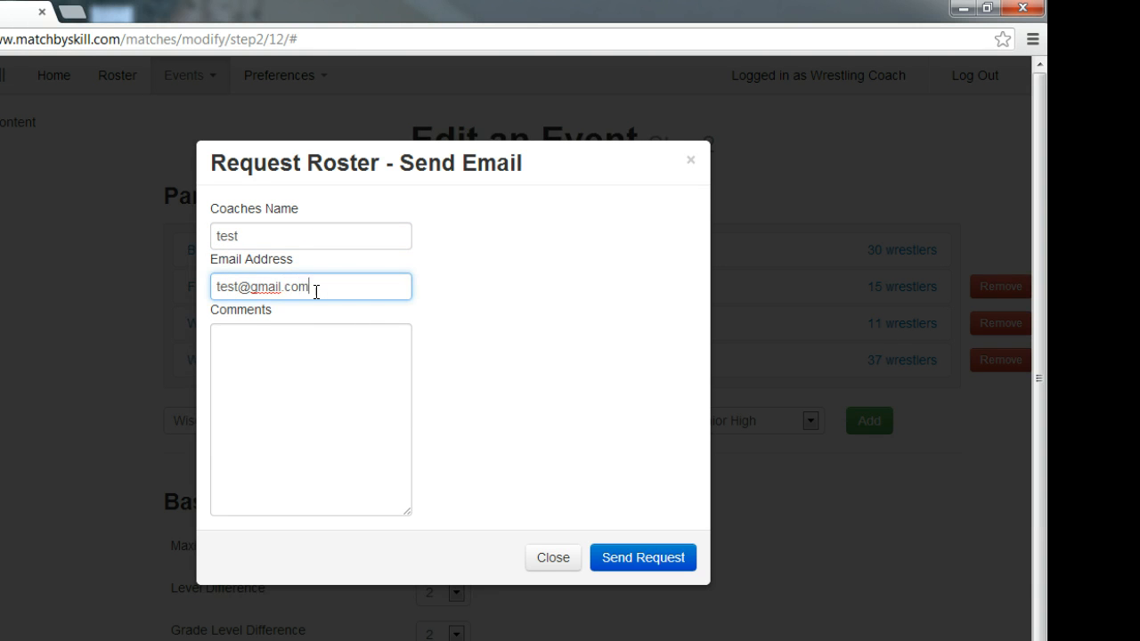
{"action": "key", "text": "Tab"}
{"action": "left_click", "coordinate": [682, 556]}
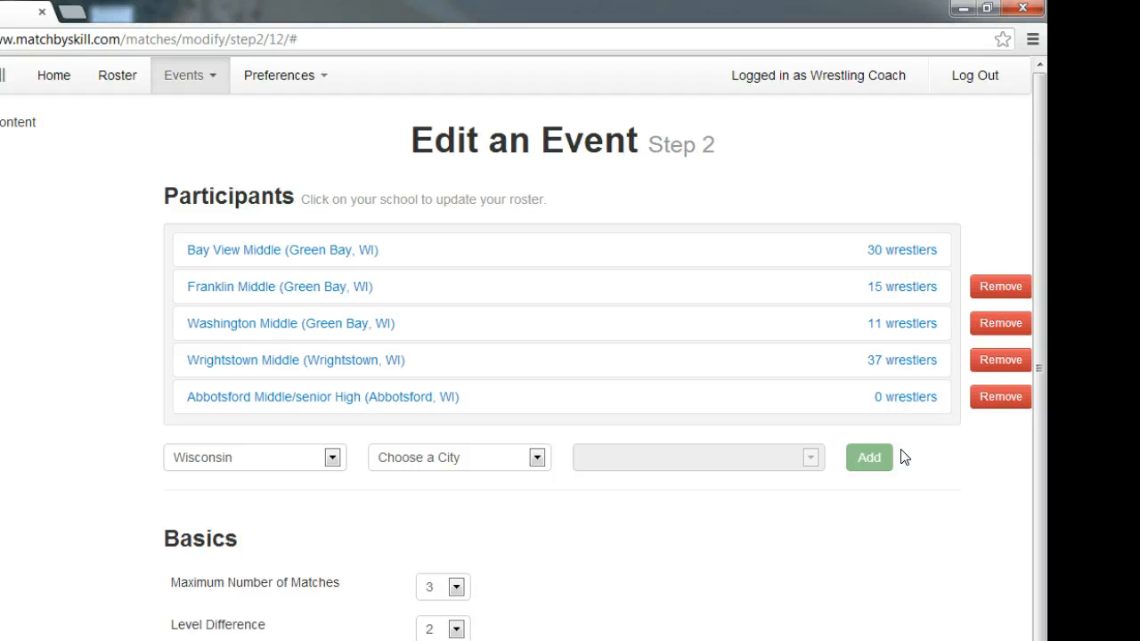
Expand the Franklin Middle roster, switch its first wrestler to inactive and back to active, and collapse the roster
{"action": "left_click", "coordinate": [906, 435]}
{"action": "left_click", "coordinate": [902, 292]}
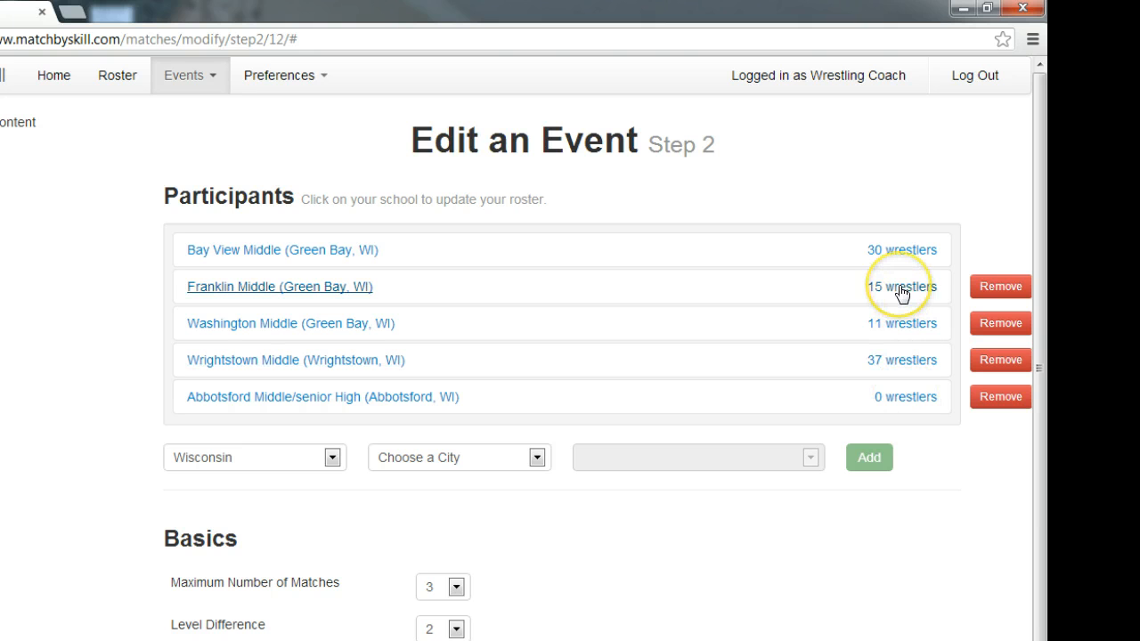
{"action": "left_click", "coordinate": [918, 292]}
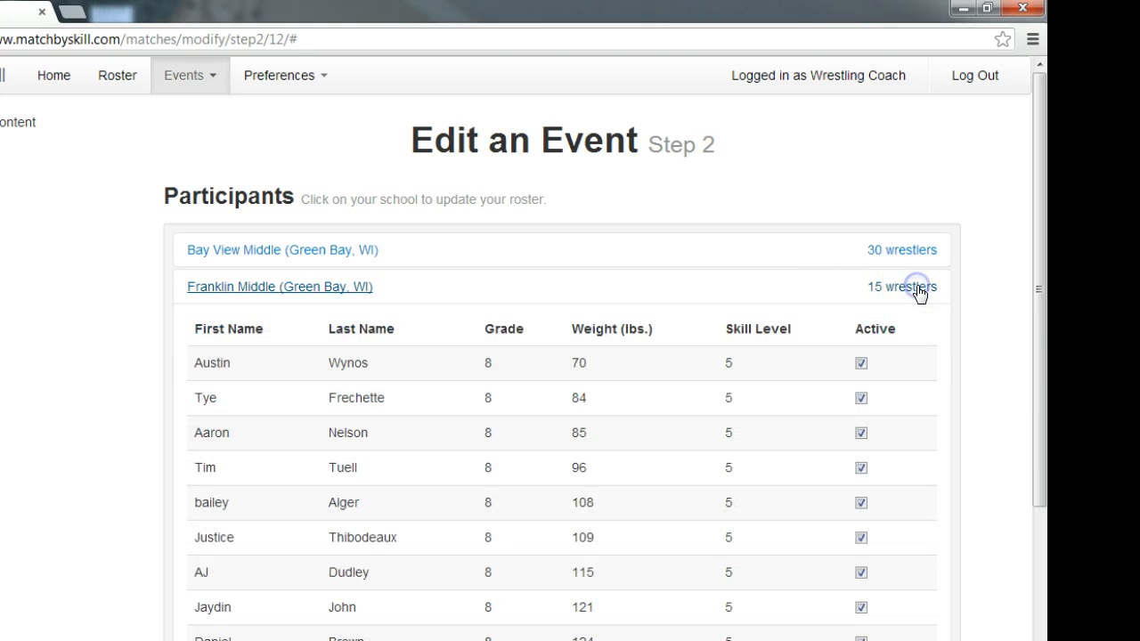
{"action": "left_click", "coordinate": [862, 363]}
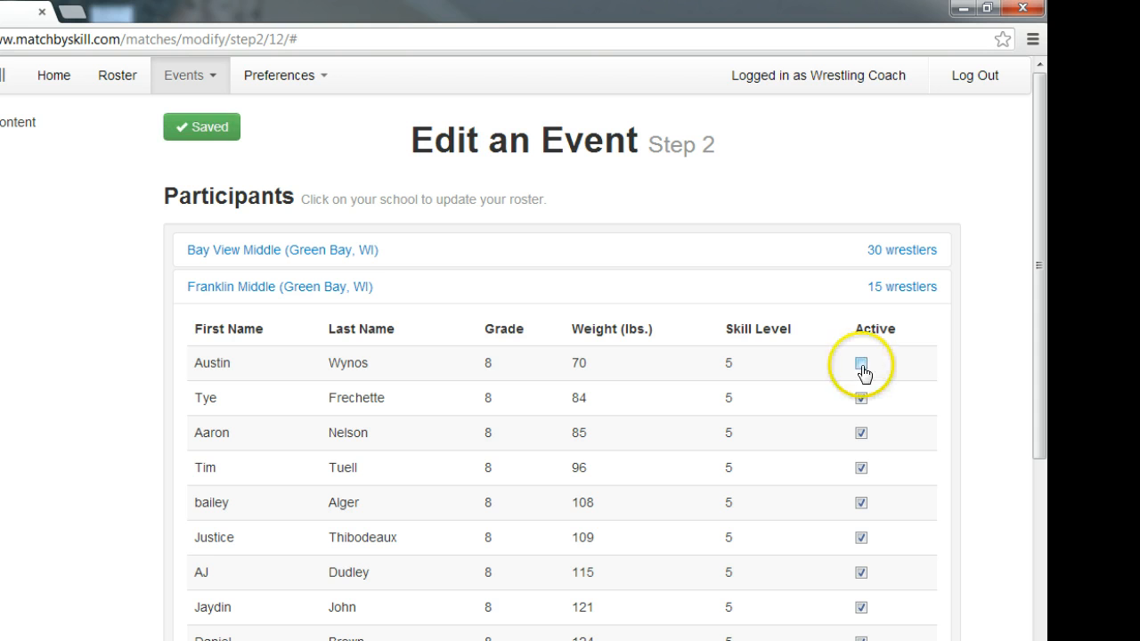
{"action": "left_click", "coordinate": [861, 365]}
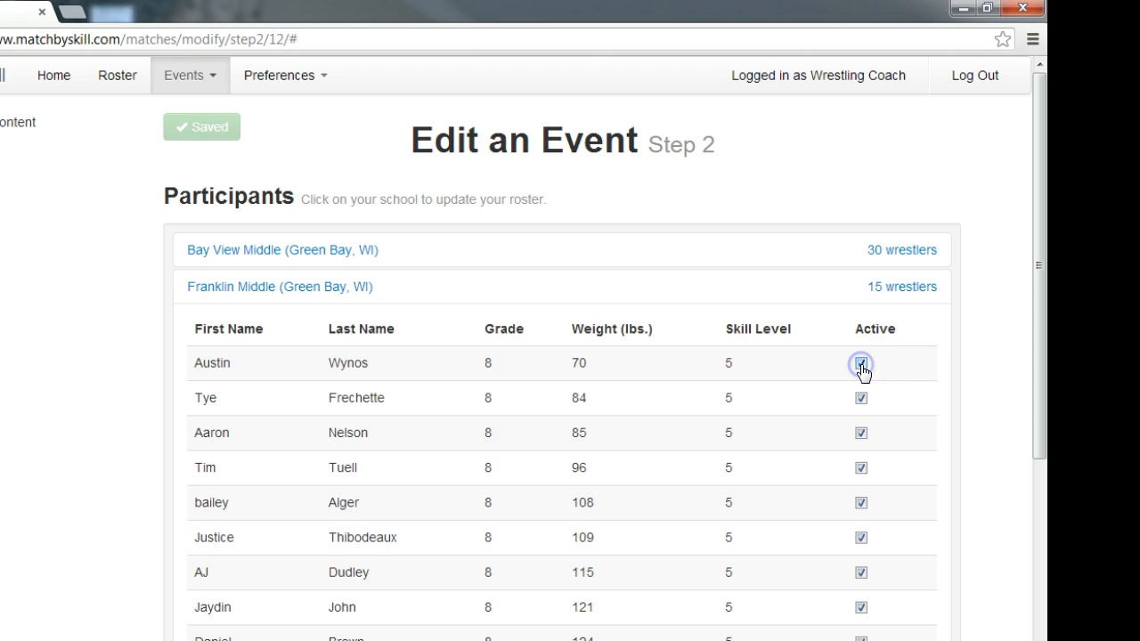
{"action": "left_click", "coordinate": [908, 294]}
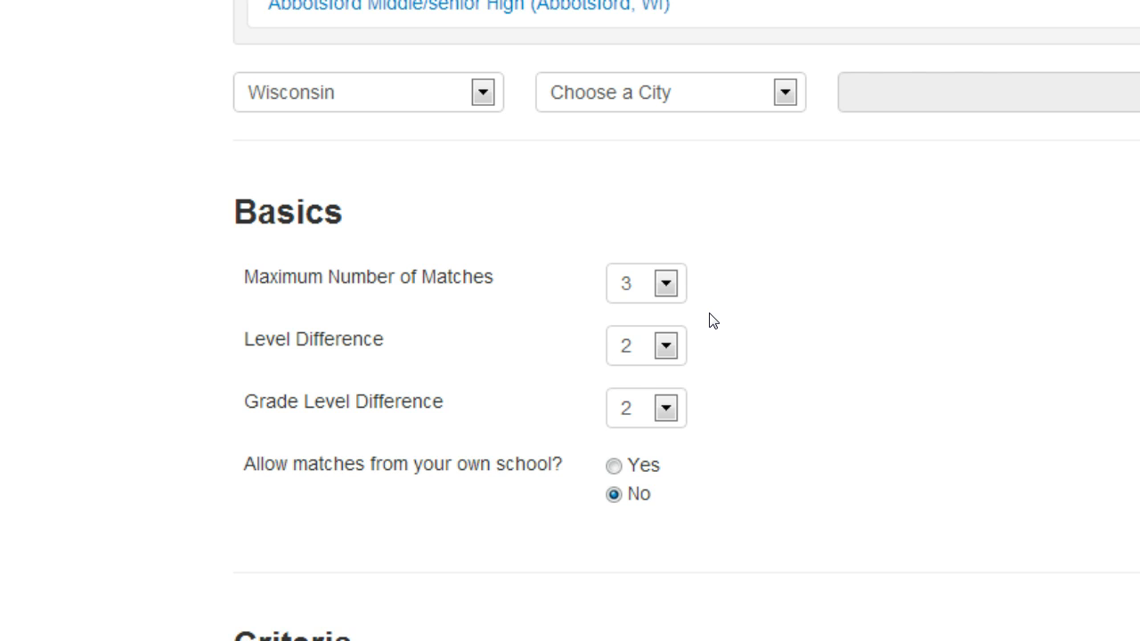
Check the grade level difference options and the maximum weight difference criteria, and generate the event's matches
{"action": "left_click", "coordinate": [664, 408]}
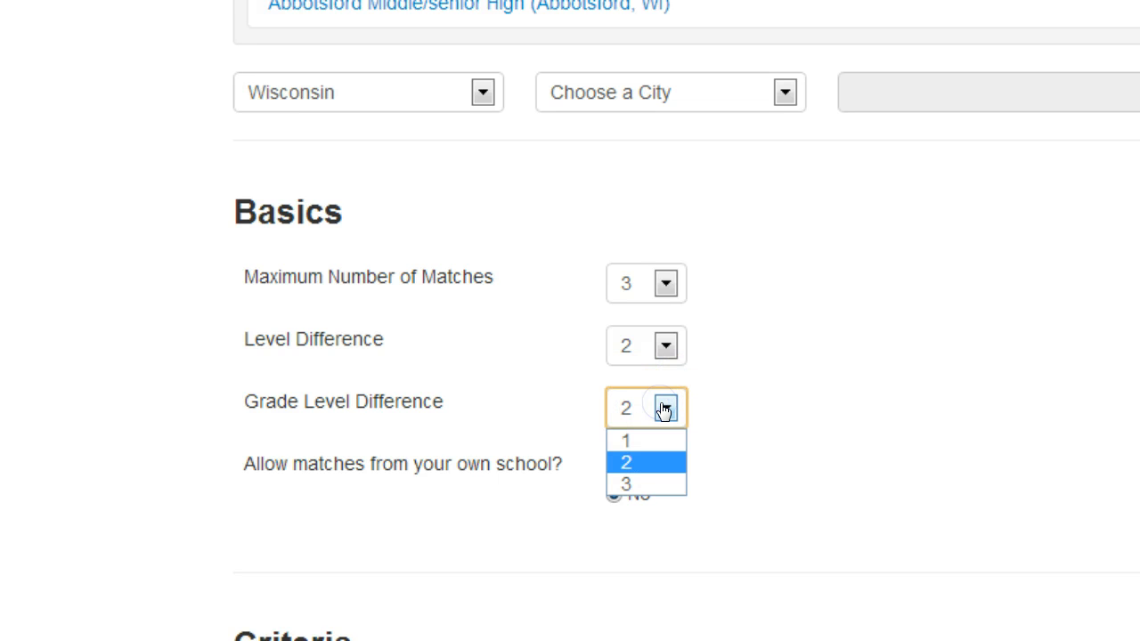
{"action": "left_click", "coordinate": [664, 408]}
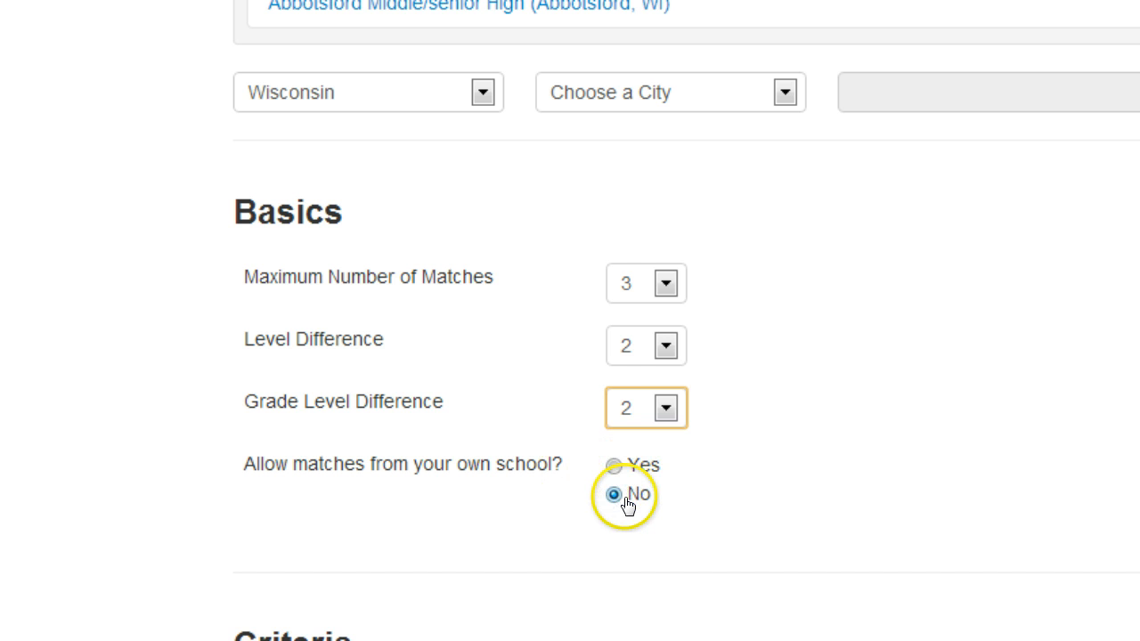
{"action": "scroll", "coordinate": [950, 256], "scroll_direction": "down", "scroll_amount": 2}
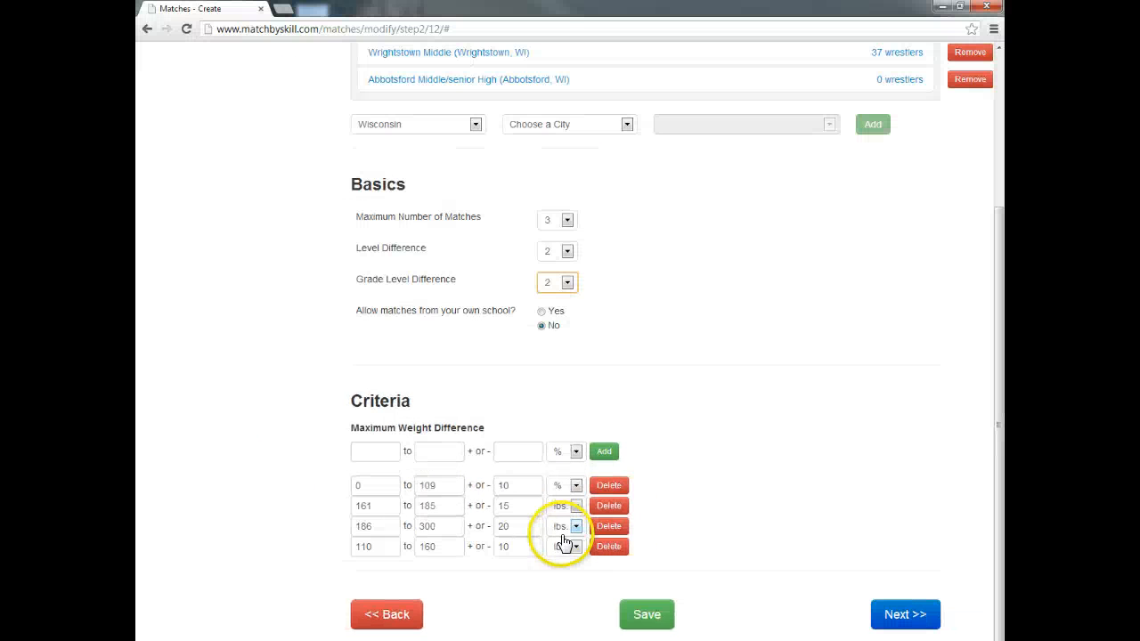
{"action": "left_click", "coordinate": [898, 618]}
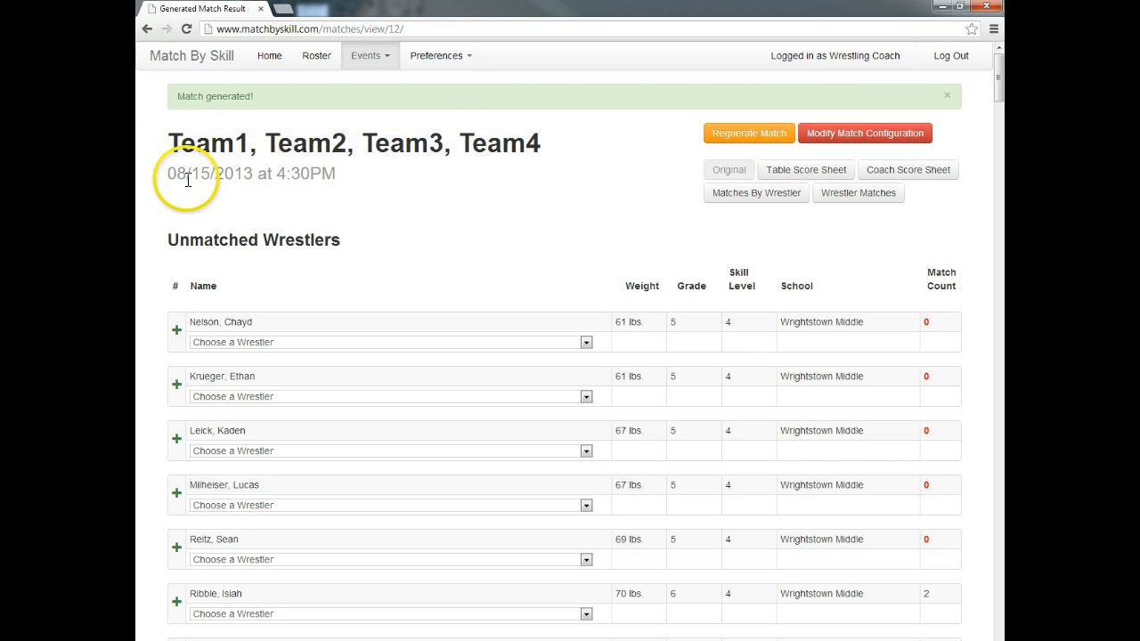
Add a match pairing the first unmatched 61 lb Wrightstown Middle wrestler with the 65 lb, grade 8 wrestler from Bay View Middle
{"action": "left_click_drag", "start_coordinate": [1002, 93], "coordinate": [1005, 638]}
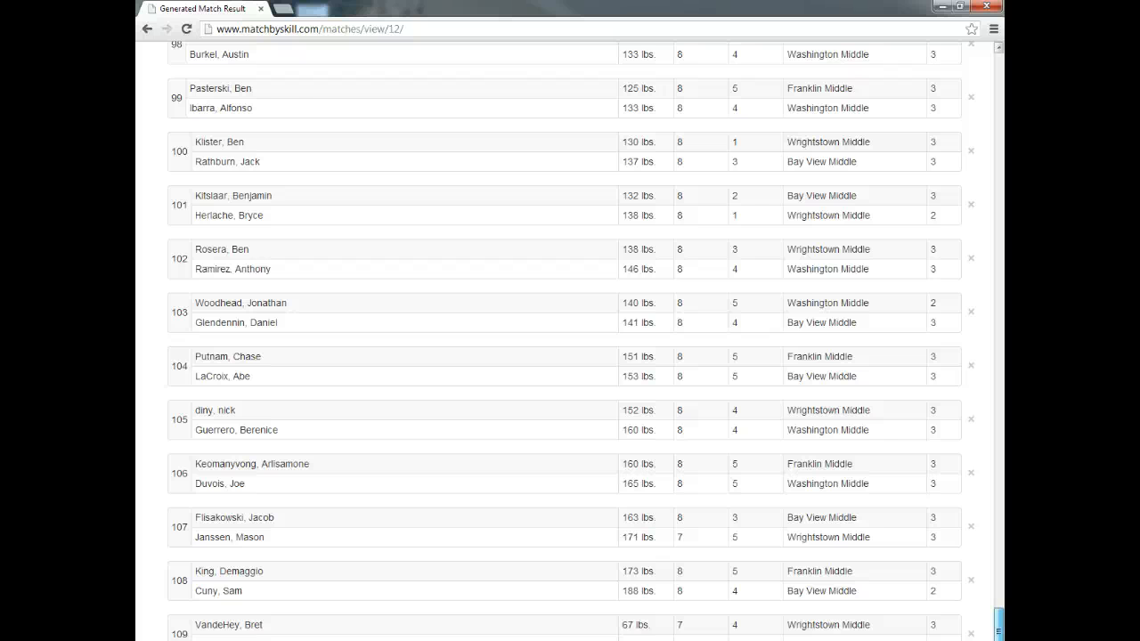
{"action": "left_click_drag", "start_coordinate": [999, 624], "coordinate": [1002, 101]}
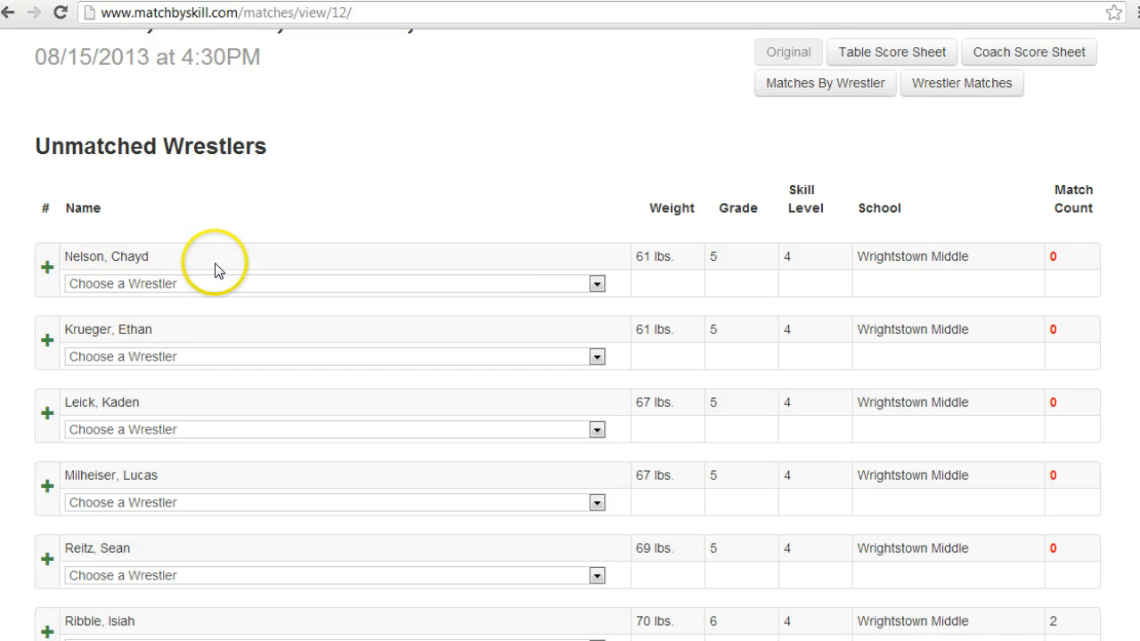
{"action": "left_click", "coordinate": [597, 285]}
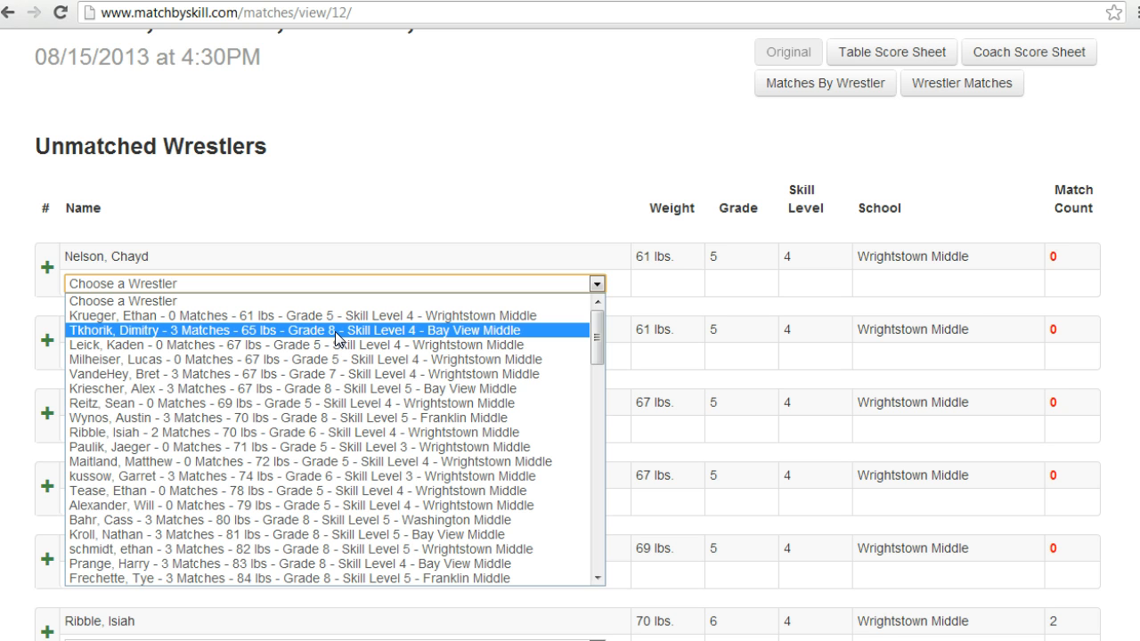
{"action": "left_click", "coordinate": [213, 335]}
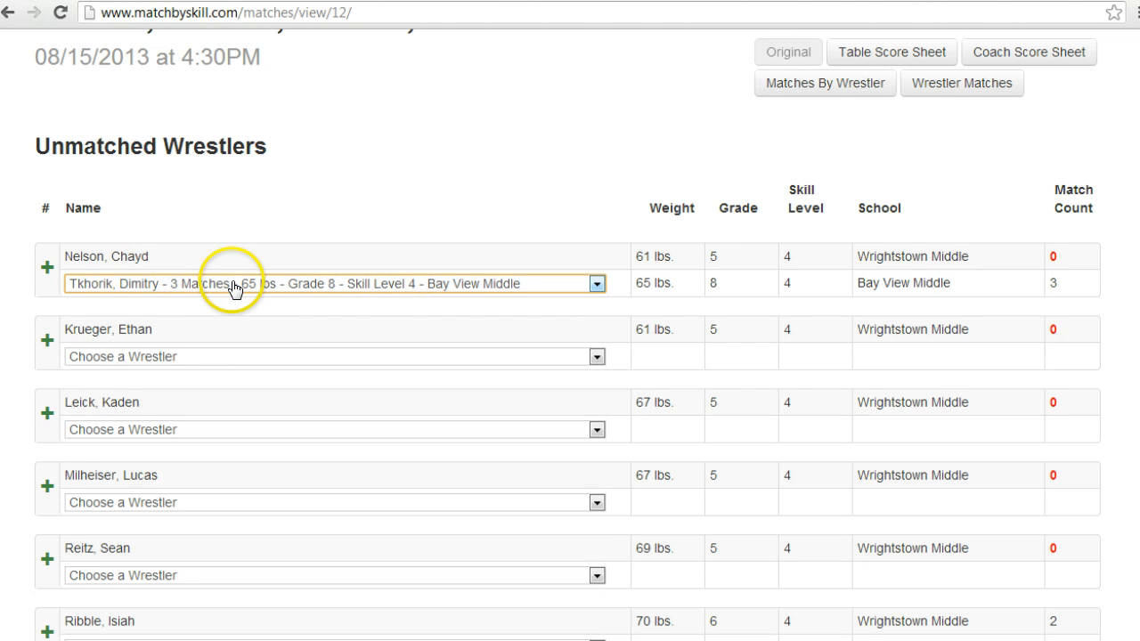
{"action": "left_click", "coordinate": [48, 267]}
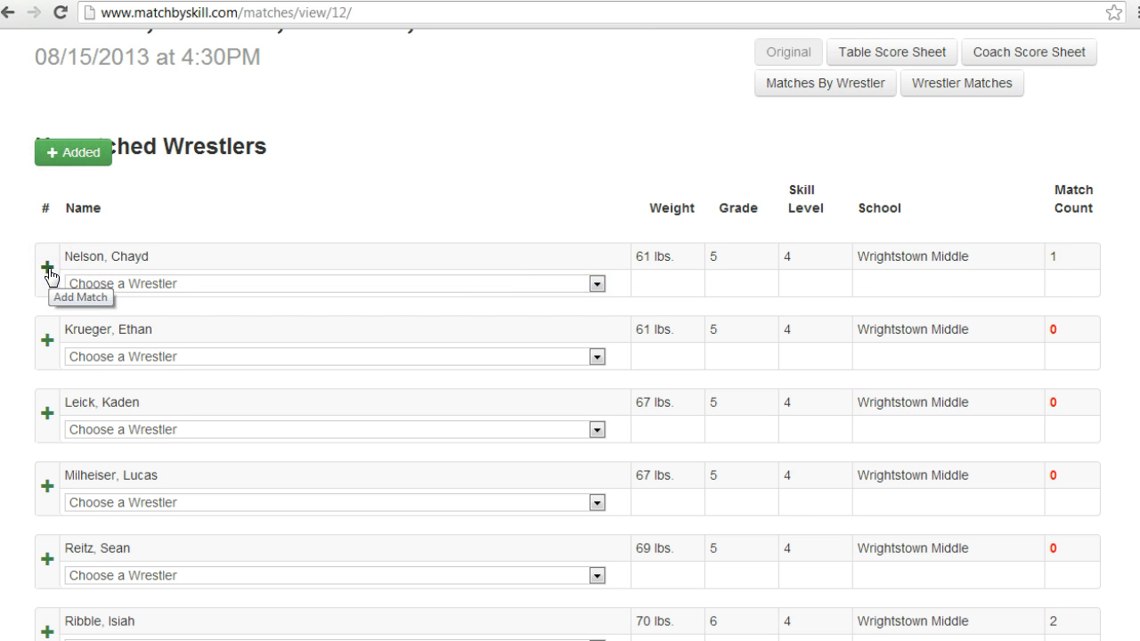
Check the newly added match at the end of the event's match list
{"action": "scroll", "coordinate": [731, 348], "scroll_direction": "down", "scroll_amount": 20}
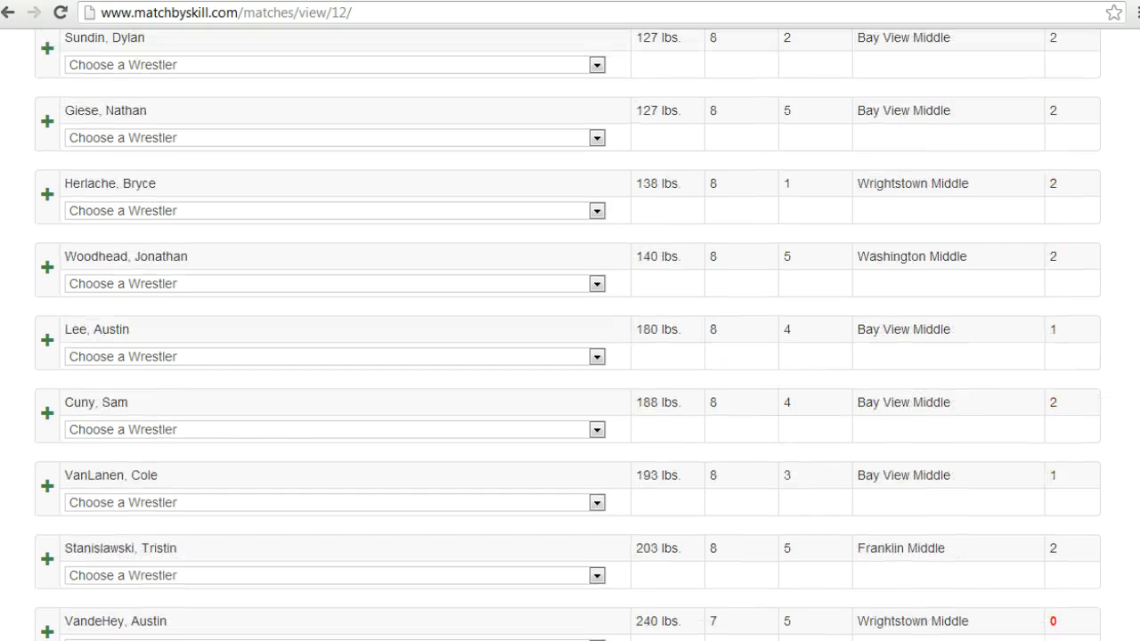
{"action": "scroll", "coordinate": [730, 348], "scroll_direction": "up", "scroll_amount": 15}
{"action": "scroll", "coordinate": [570, 357], "scroll_direction": "down", "scroll_amount": 15}
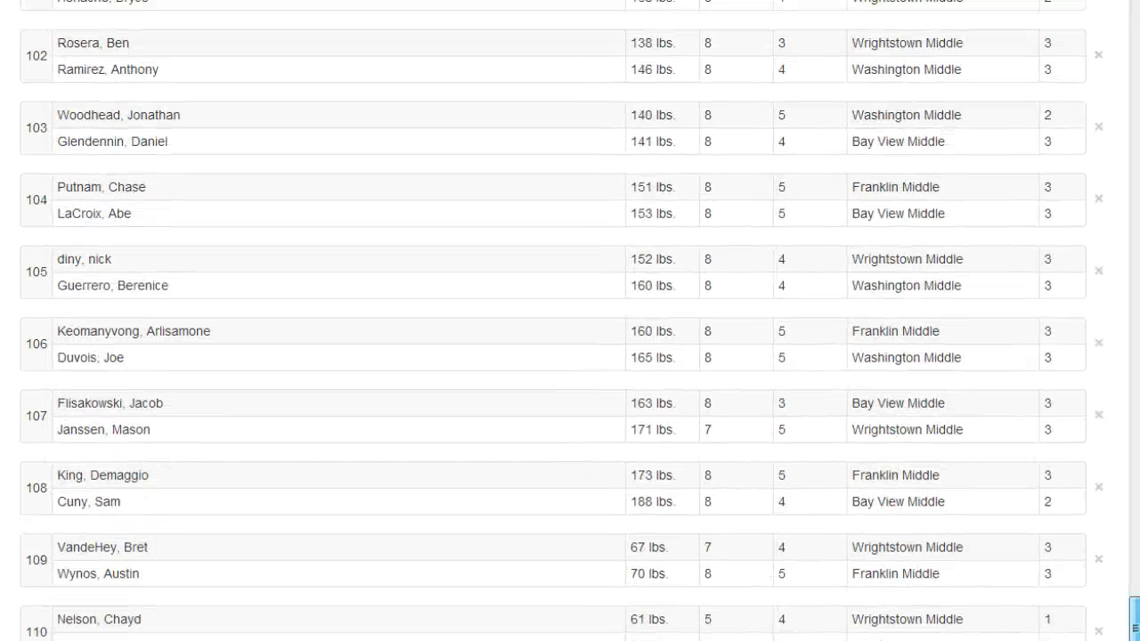
{"action": "scroll", "coordinate": [1028, 313], "scroll_direction": "up", "scroll_amount": 15}
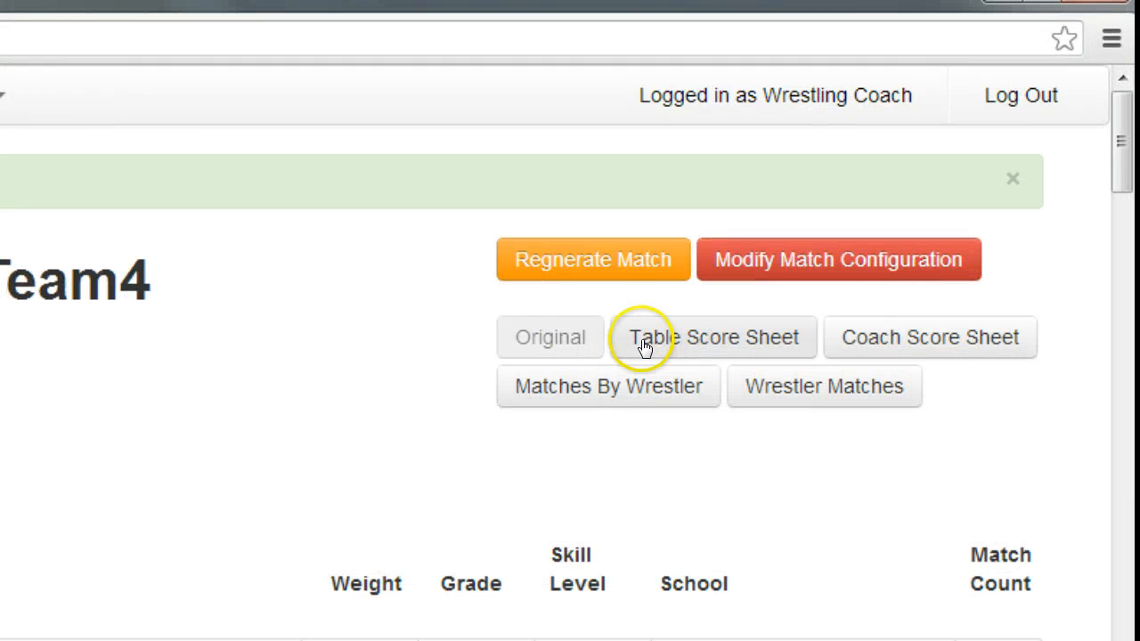
Display the event's table score sheet and examine the wrestlers listed for the first match
{"action": "left_click", "coordinate": [705, 348]}
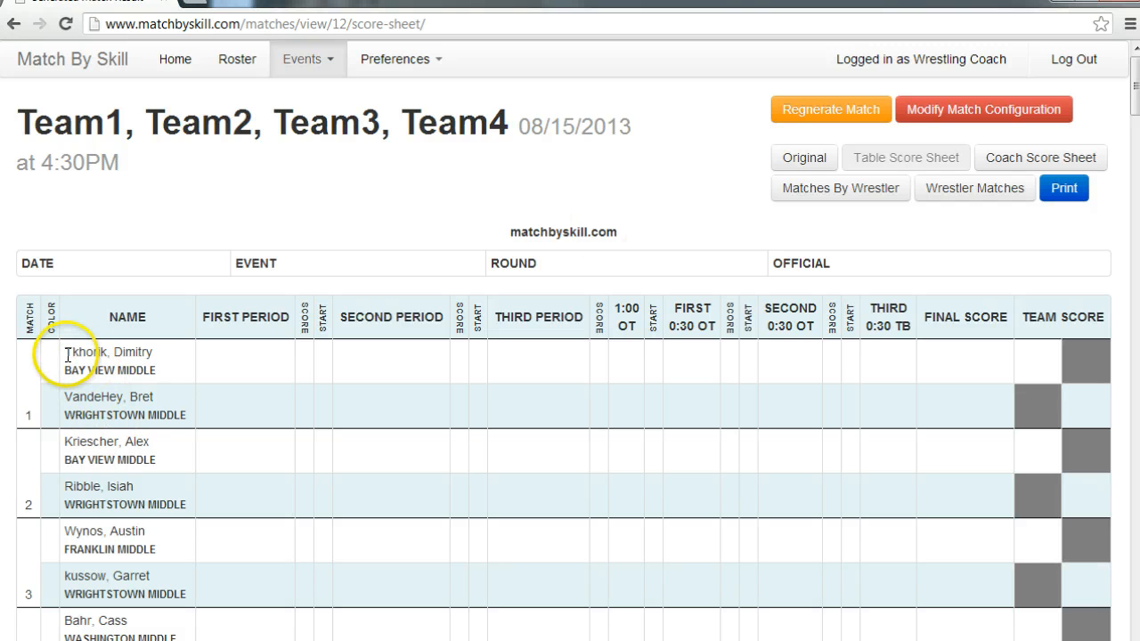
{"action": "left_click_drag", "start_coordinate": [68, 356], "coordinate": [152, 353]}
{"action": "left_click", "coordinate": [158, 376]}
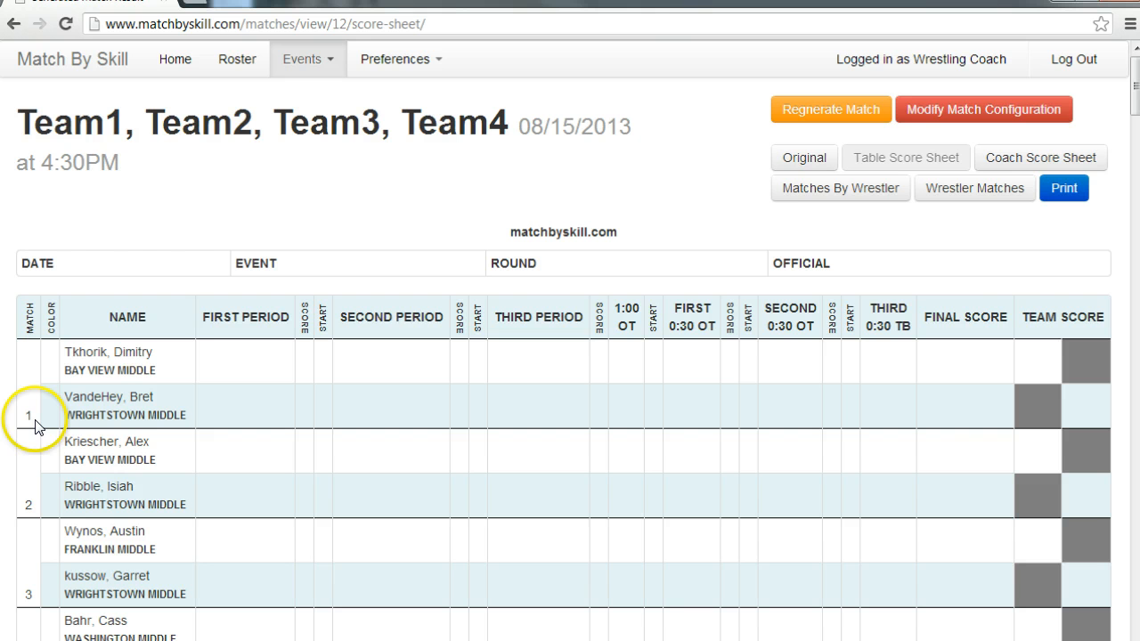
Go through the event's coach score sheet, matches by wrestler and wrestler matches reports
{"action": "left_click", "coordinate": [1069, 160]}
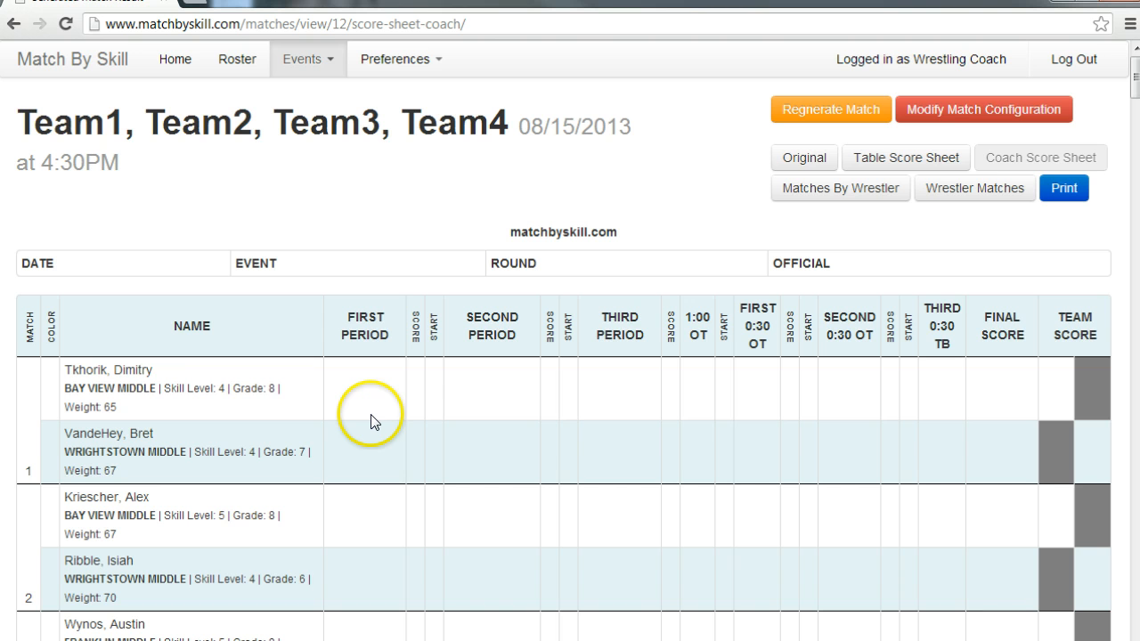
{"action": "left_click", "coordinate": [833, 199]}
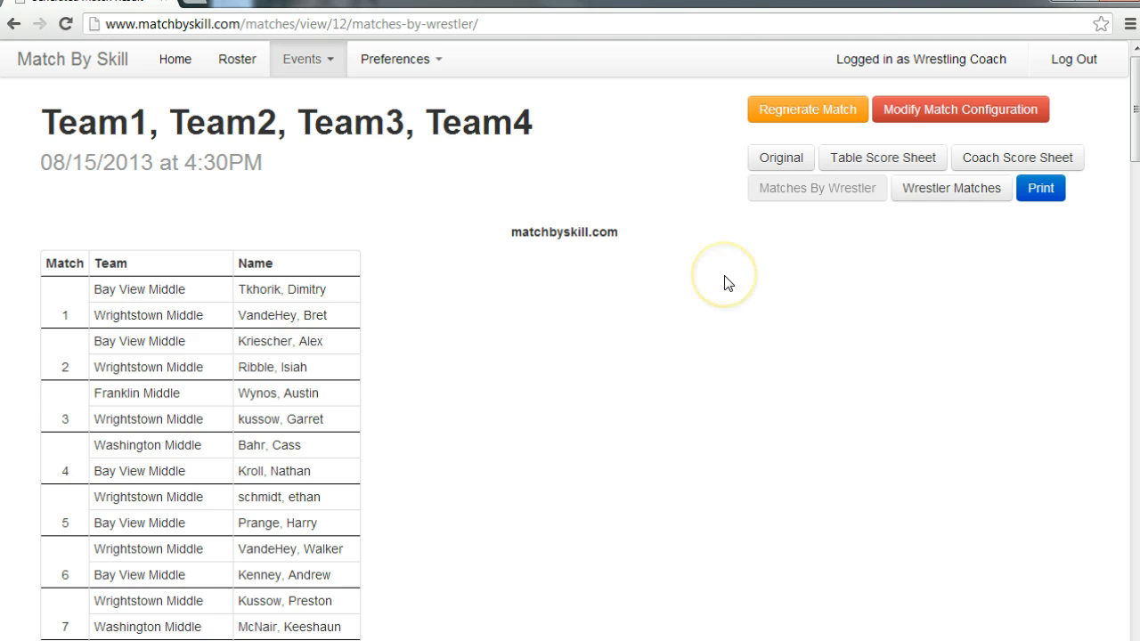
{"action": "left_click", "coordinate": [940, 191]}
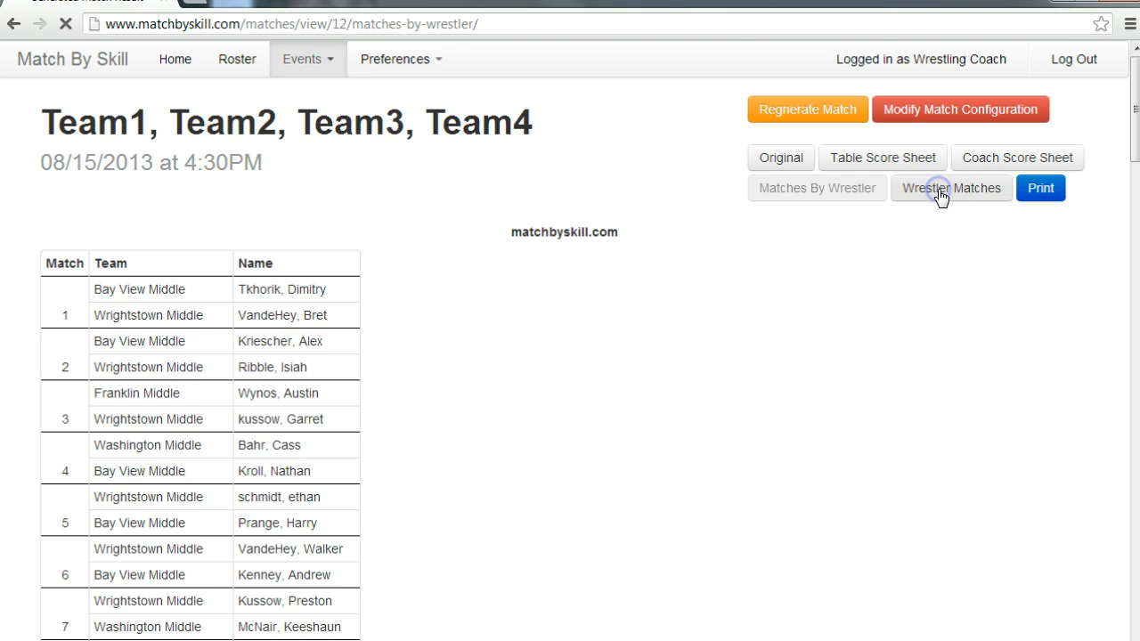